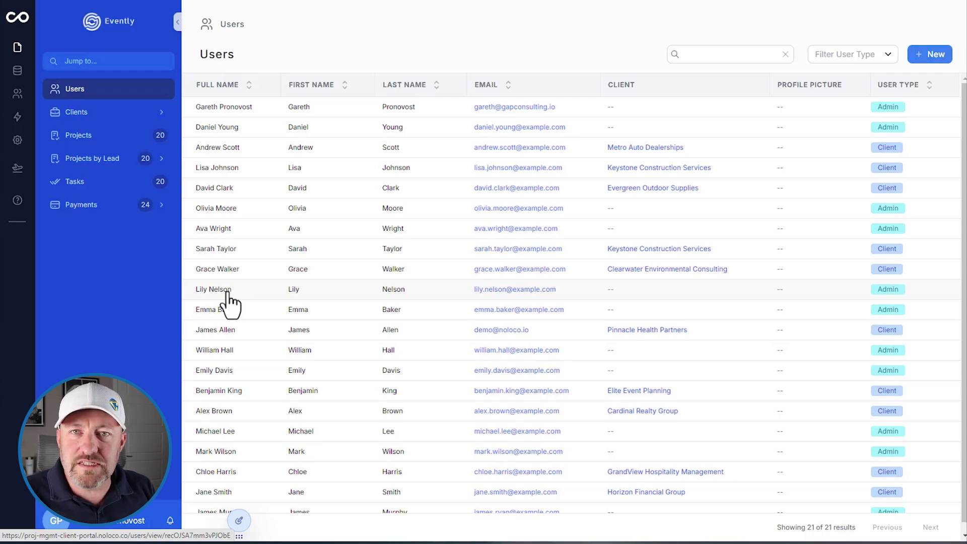
View the Users page as the team member account instead of the admin, then finish with Done.
left_click(239, 520)
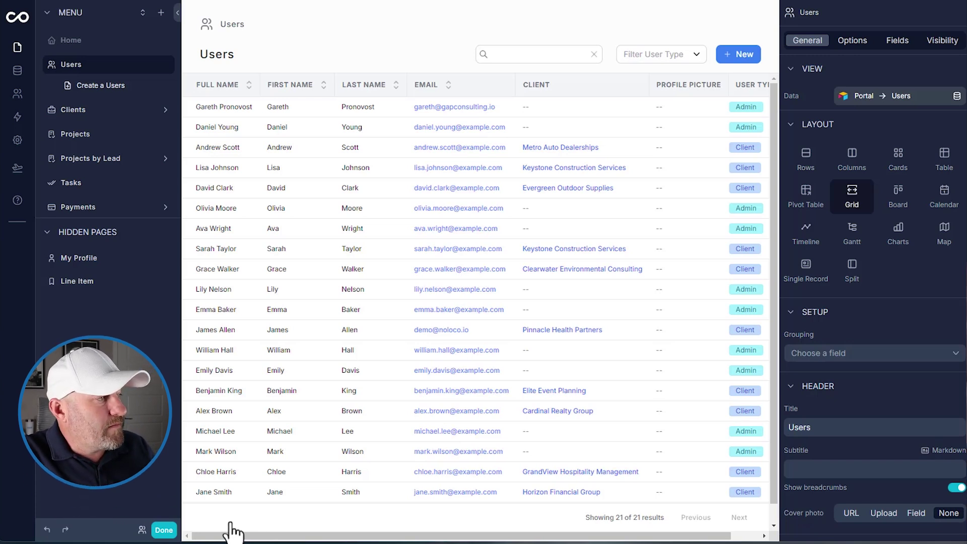
left_click(143, 532)
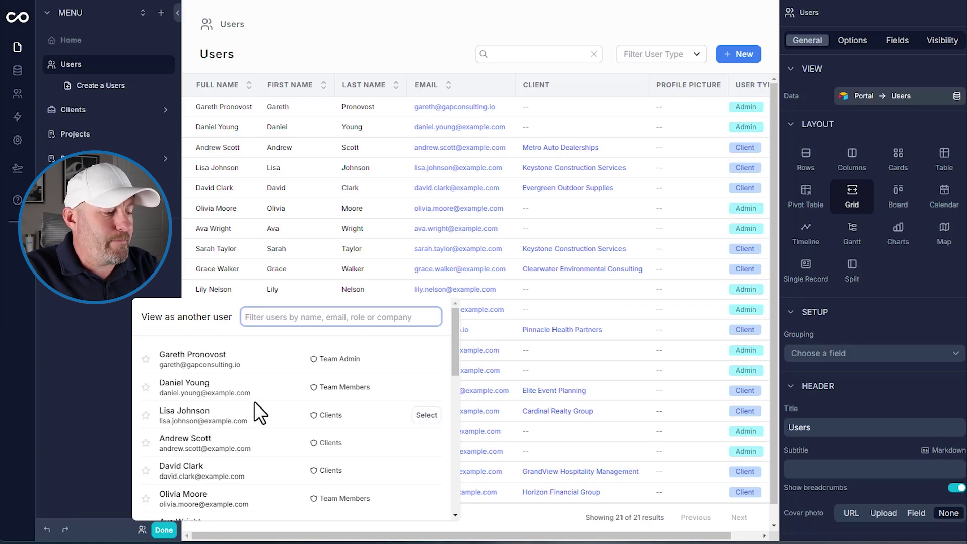
type("lil")
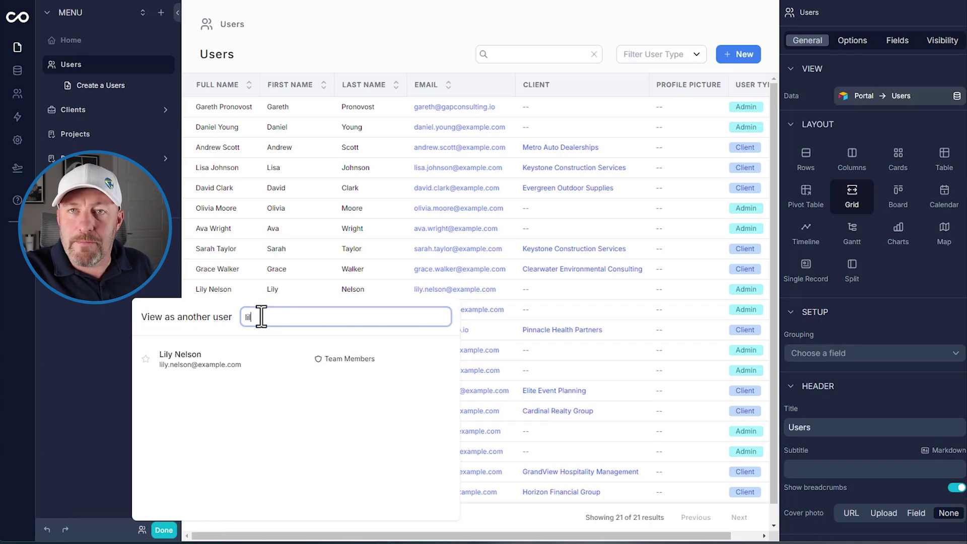
mouse_move(287, 359)
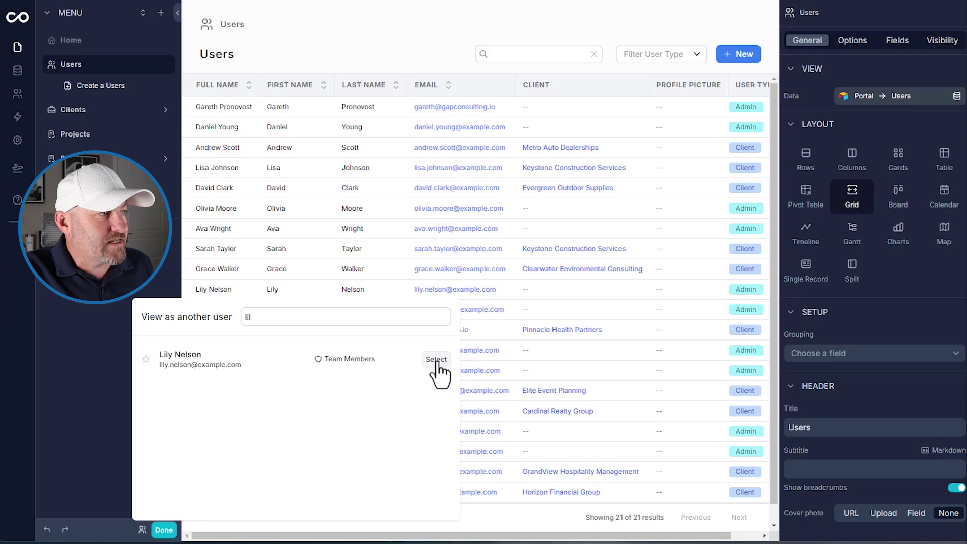
left_click(432, 361)
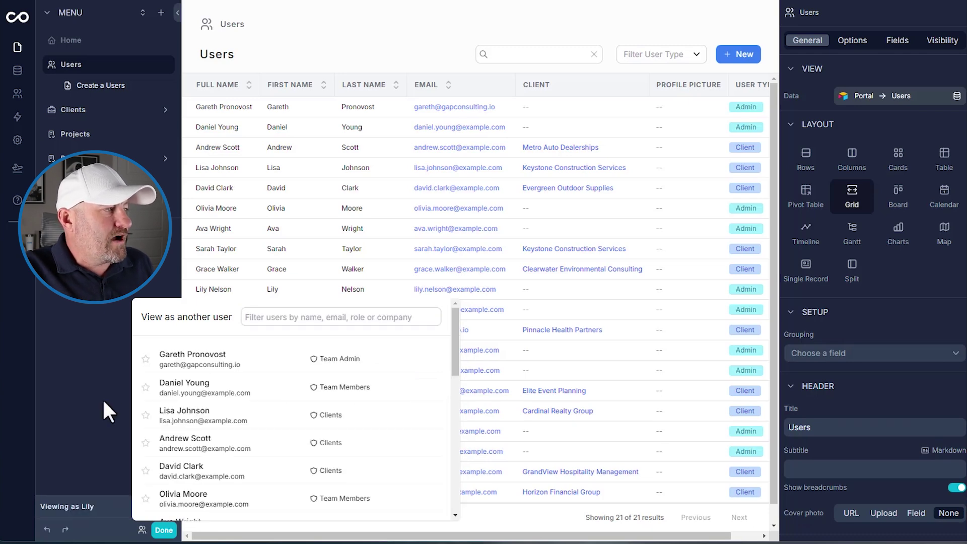
left_click(164, 529)
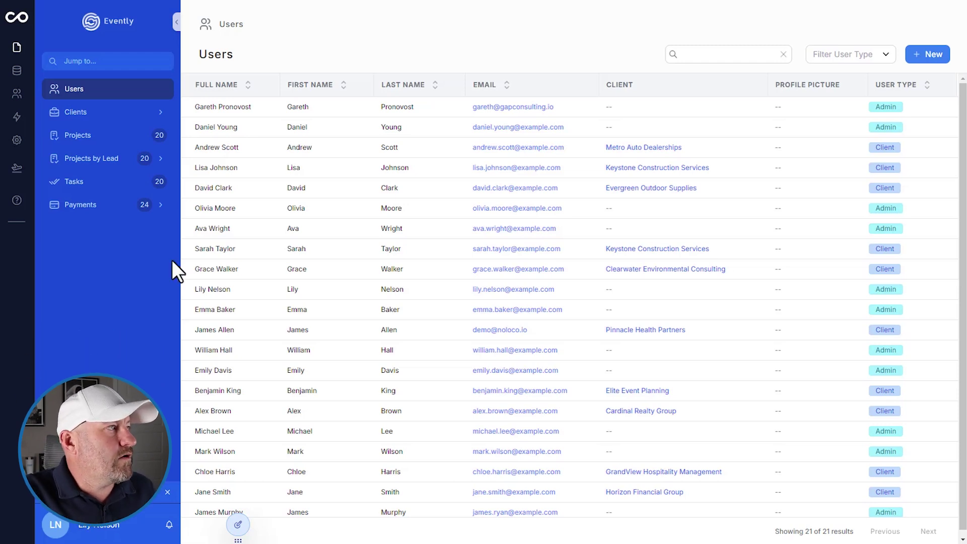
left_click(93, 27)
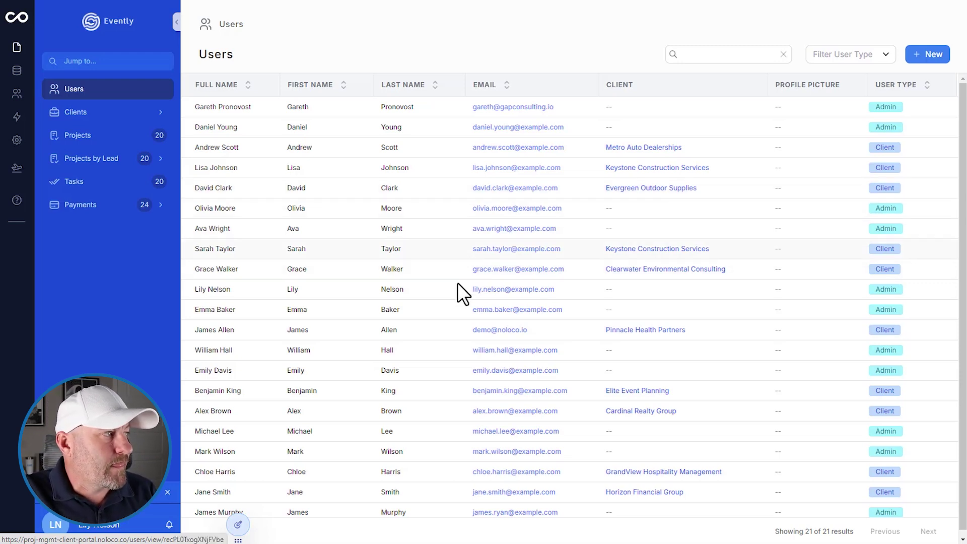
left_click(85, 136)
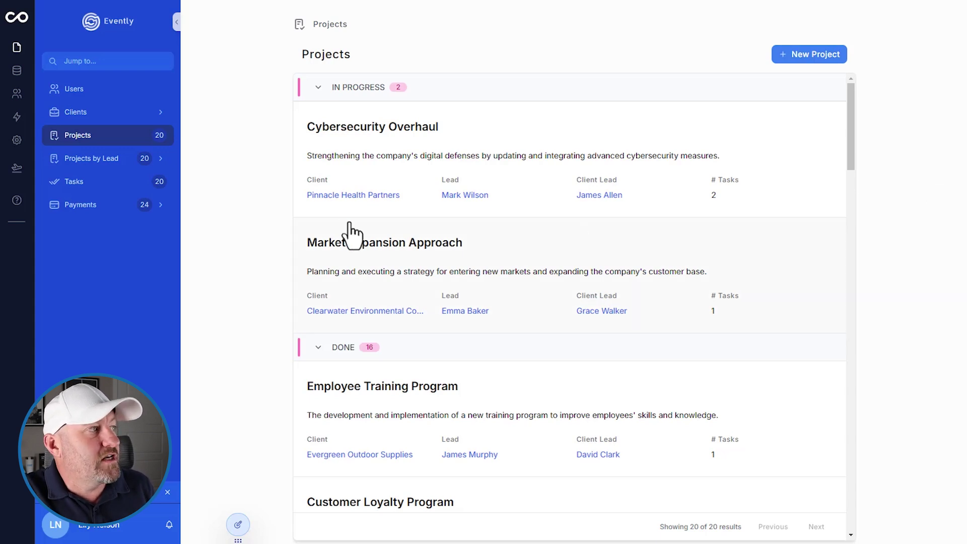
Open the Projects by Lead board grouping projects into columns per lead.
left_click(103, 160)
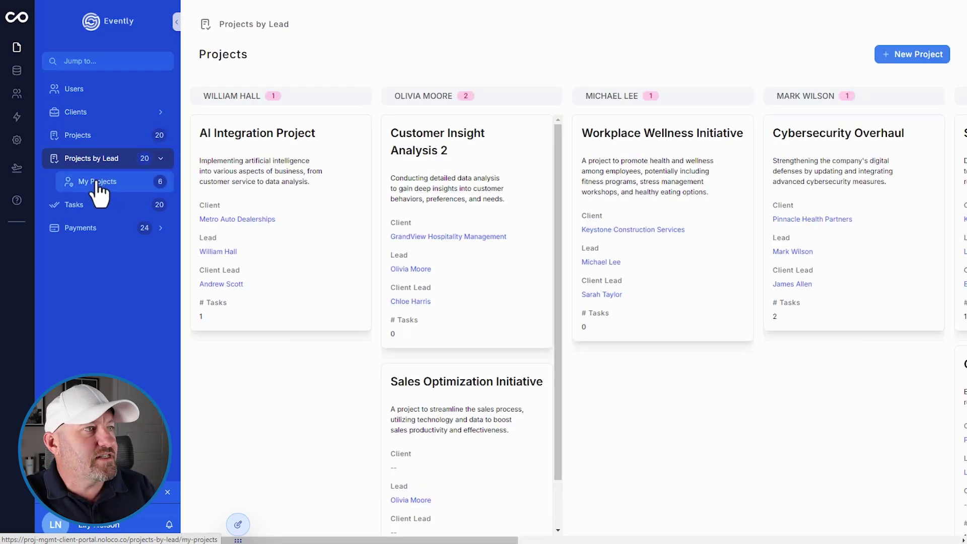
Show My Projects for the current team member and open the Keystone Construction Services client record.
left_click(97, 184)
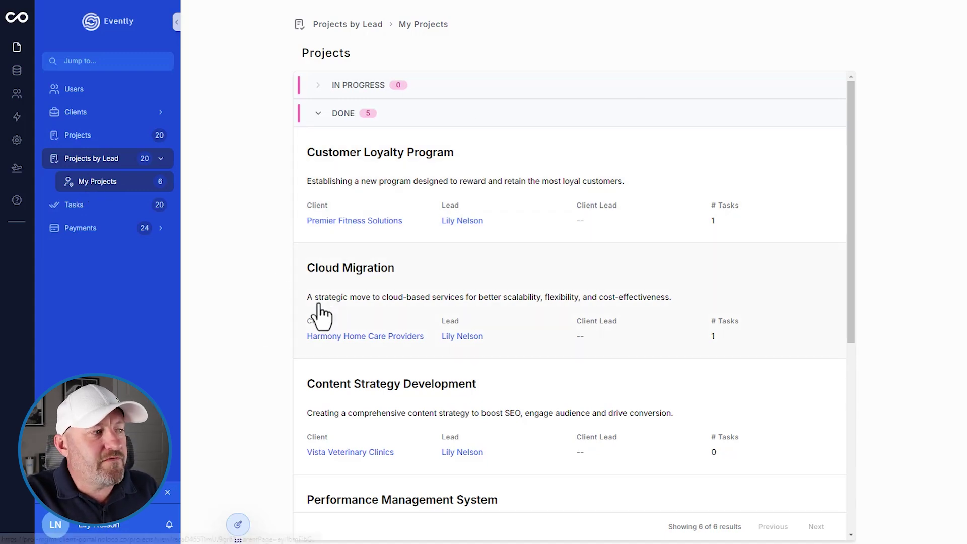
scroll(333, 310, "down", 5)
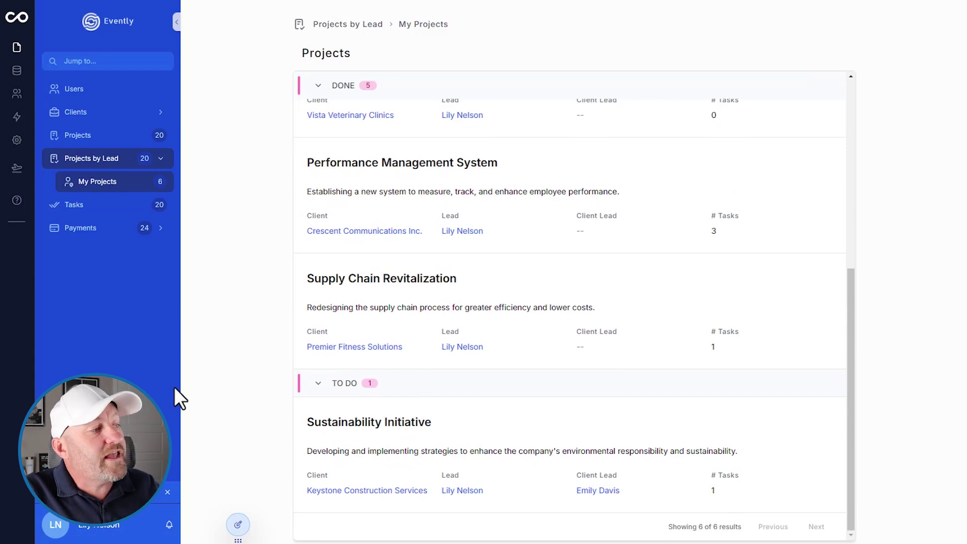
left_click(338, 492)
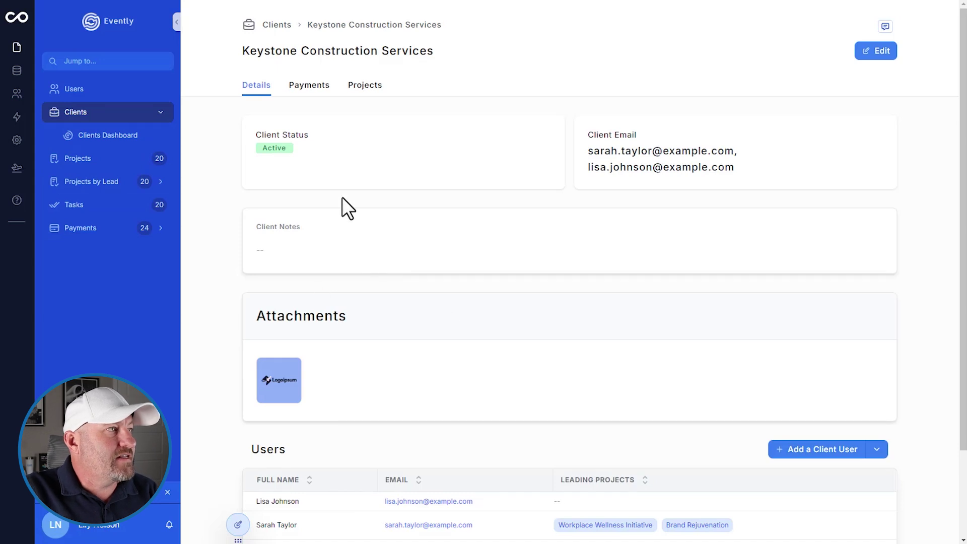
From Keystone Construction Services' Projects list, open the Sustainability Initiative project record.
left_click(363, 86)
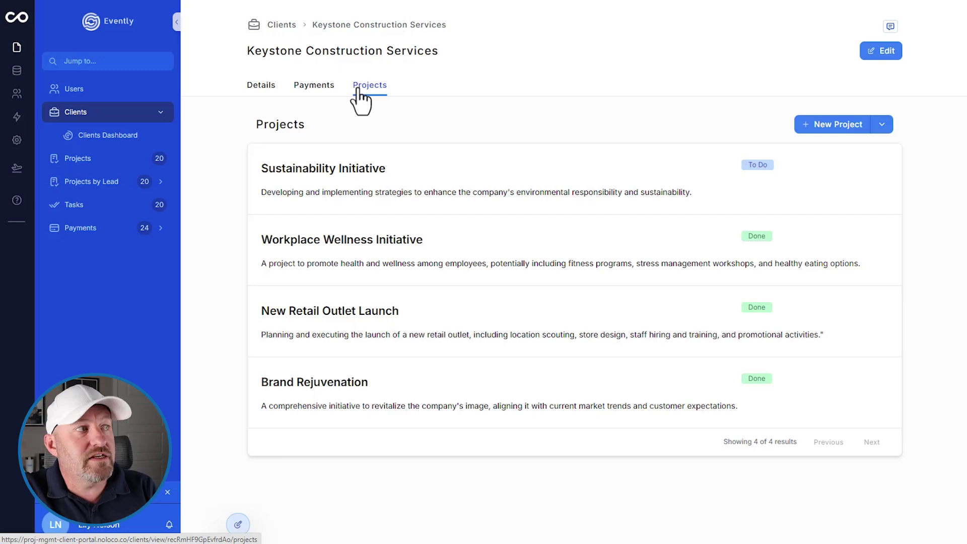
mouse_move(499, 392)
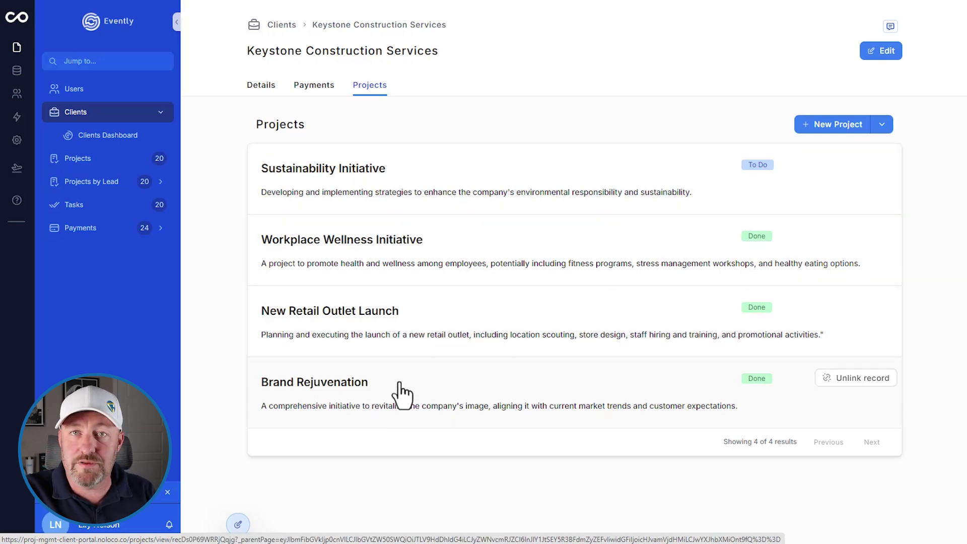
left_click(324, 183)
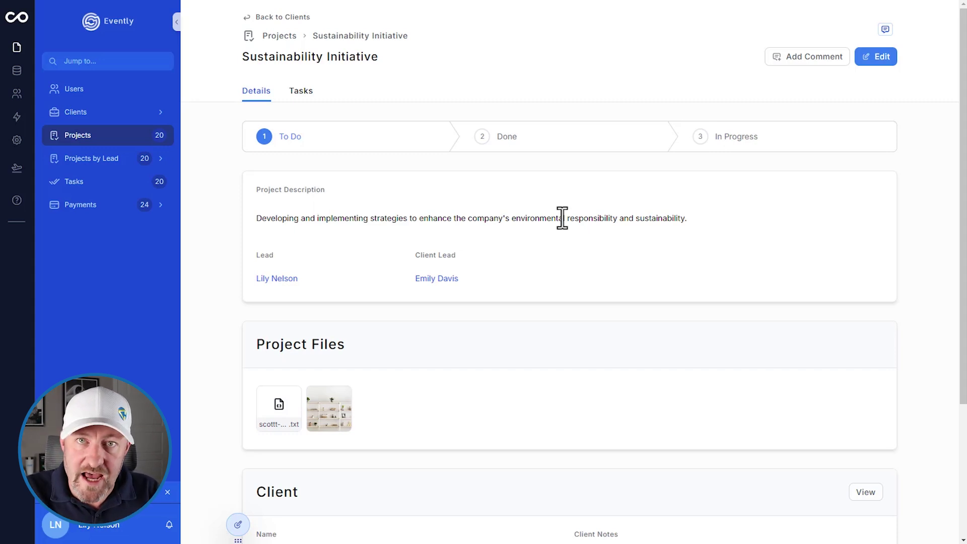
From the project's Tasks list, open the Create Automated Test Scripts task.
left_click(304, 92)
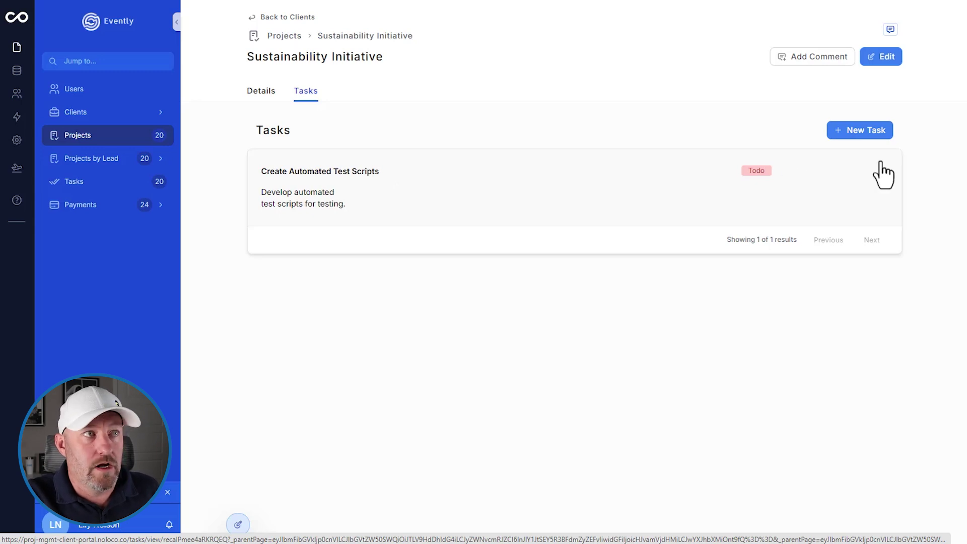
left_click(471, 219)
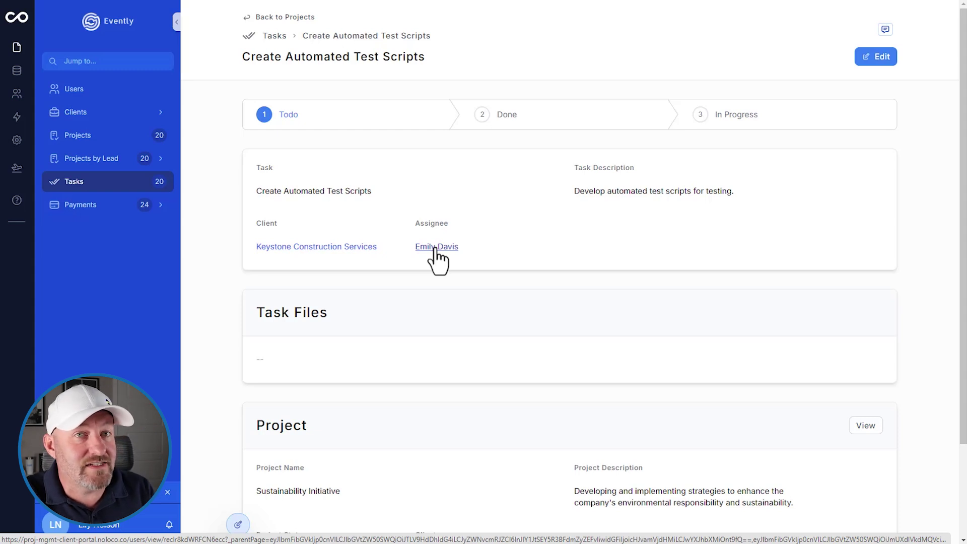
Return to the all-tasks board and open the Conduct User Feedback Survey task.
left_click(273, 36)
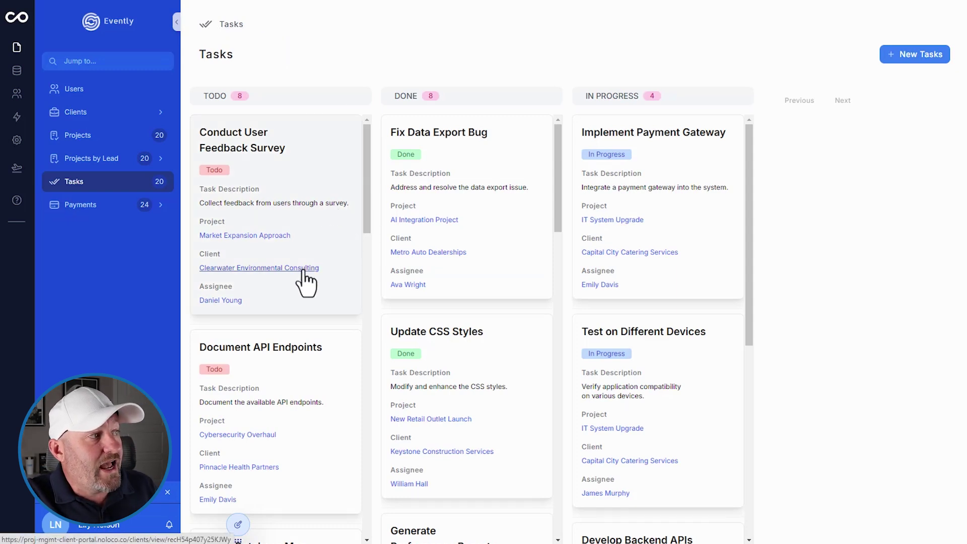
left_click(331, 241)
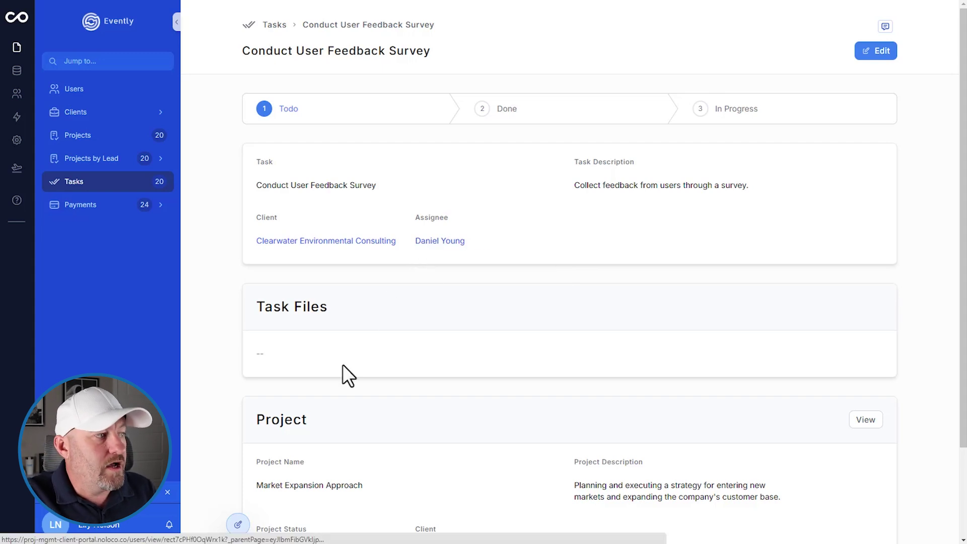
Switch to viewing as the filtered team member, then reach the Client Portal template in the gallery.
left_click(238, 501)
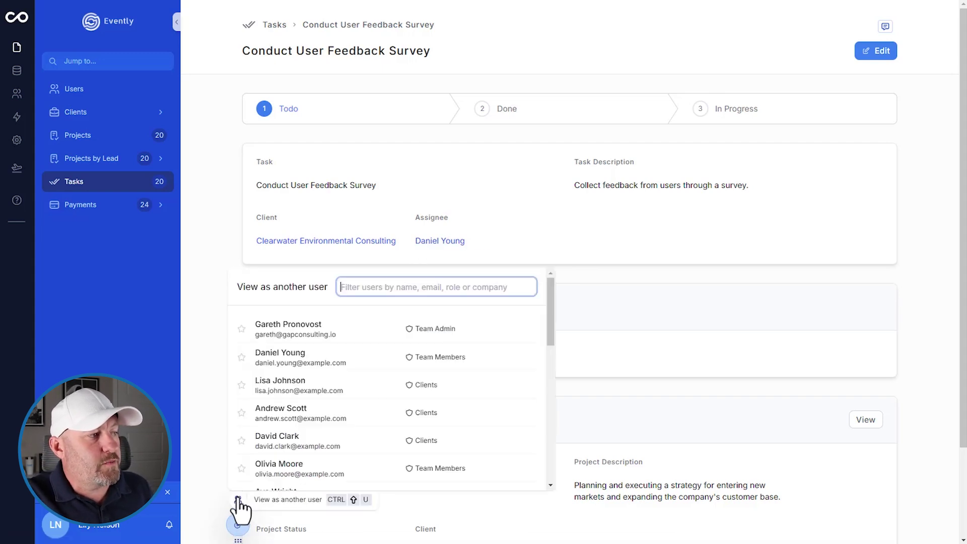
type("dani")
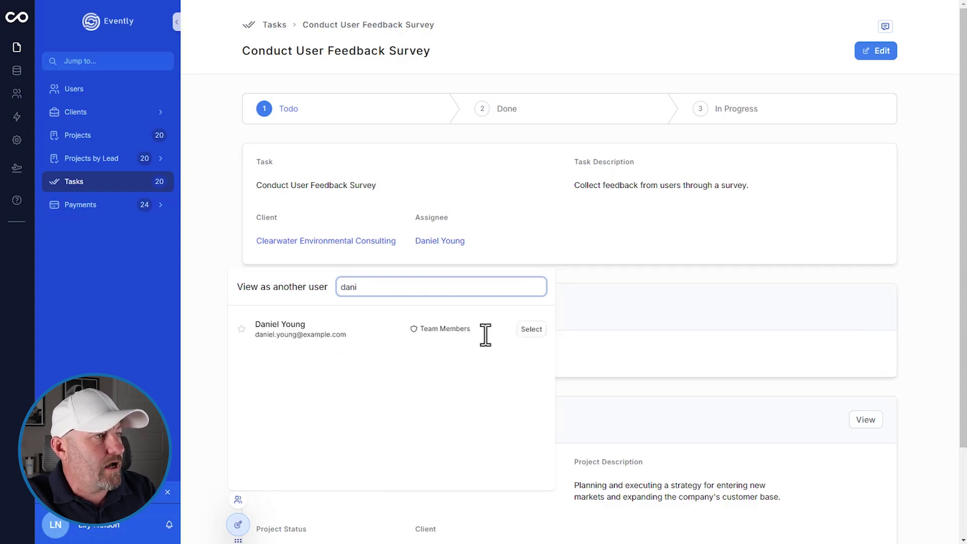
left_click(530, 330)
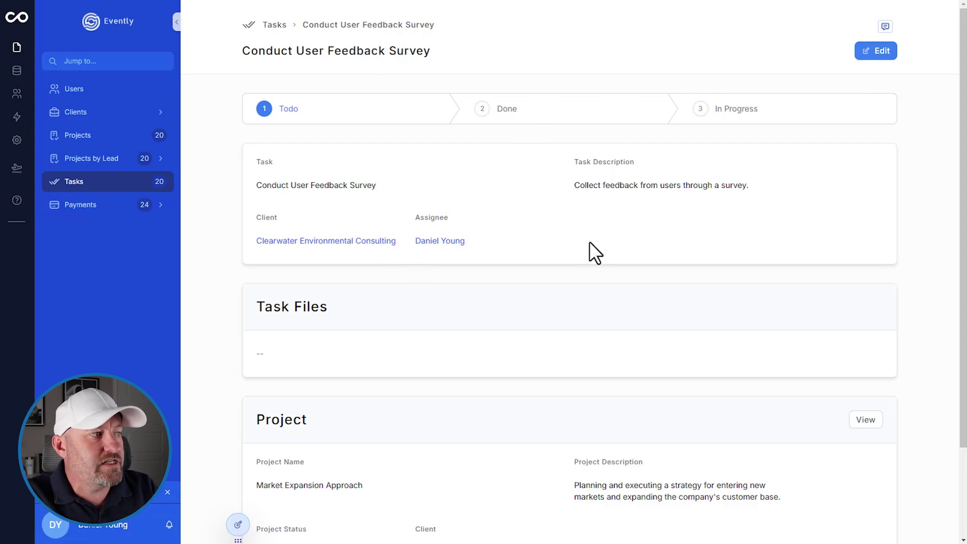
scroll(590, 265, "down", 3)
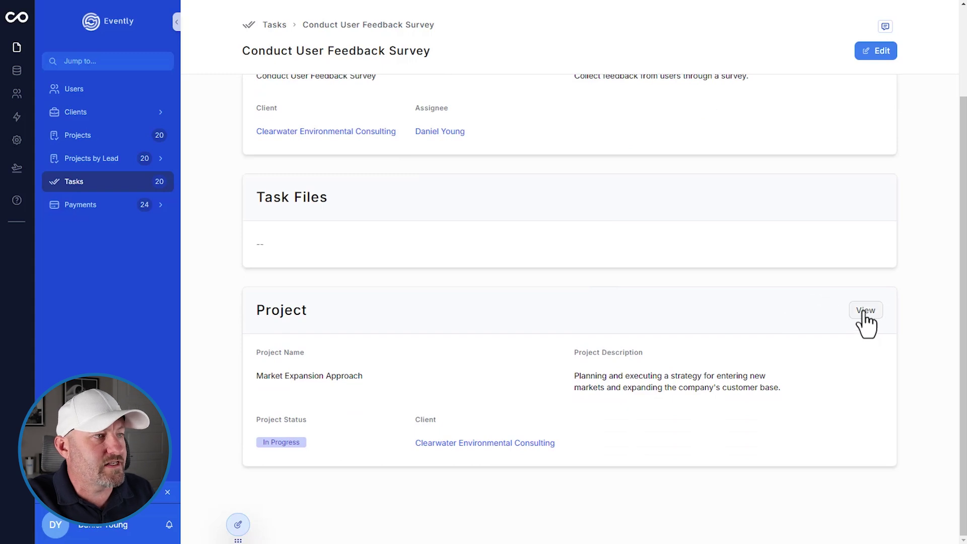
scroll(739, 323, "up", 3)
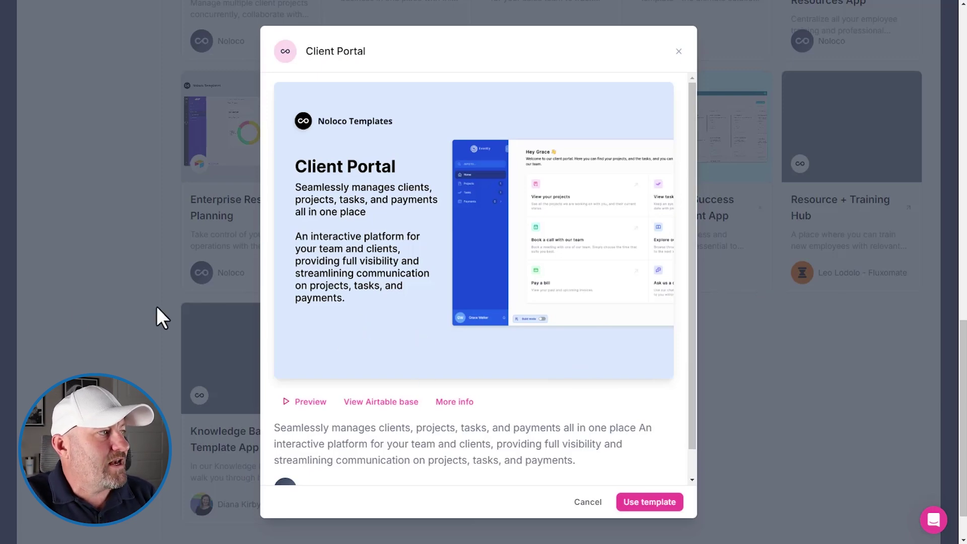
left_click(53, 306)
scroll(159, 302, "up", 10)
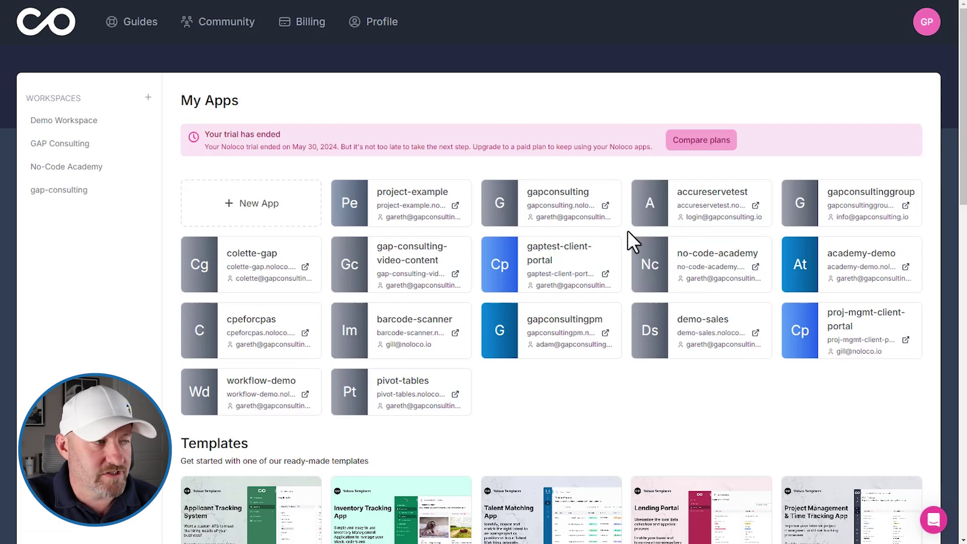
scroll(627, 230, "down", 4)
scroll(621, 239, "down", 2)
scroll(621, 239, "down", 2)
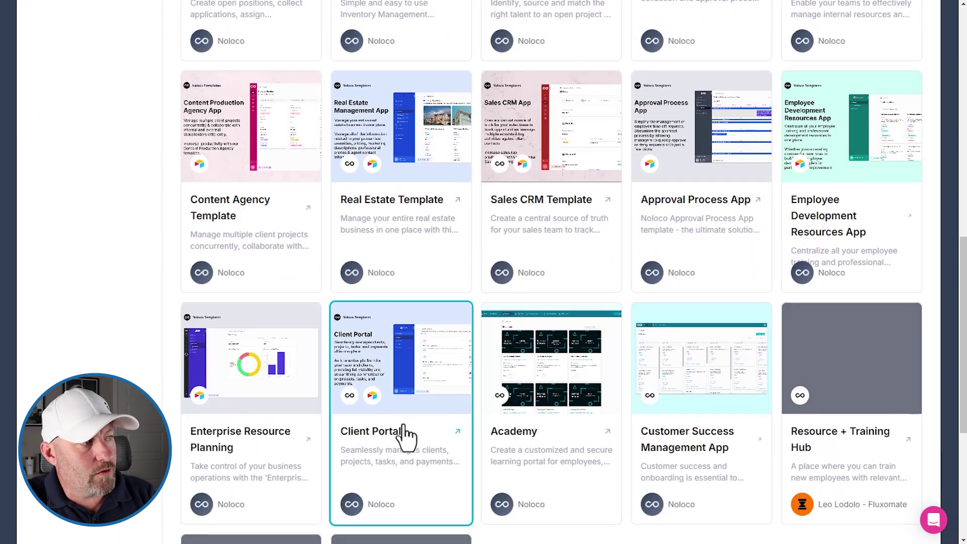
left_click(403, 446)
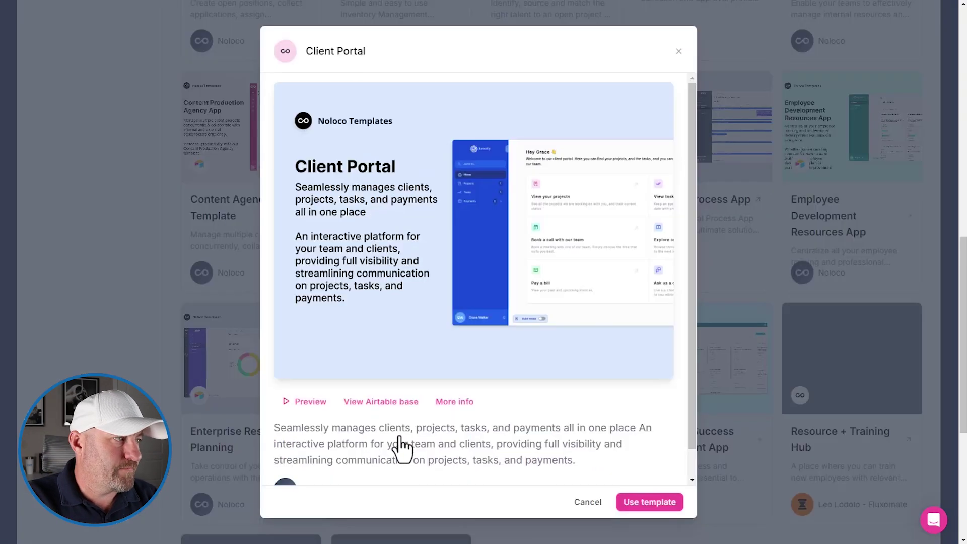
scroll(492, 368, "down", 1)
scroll(453, 362, "up", 1)
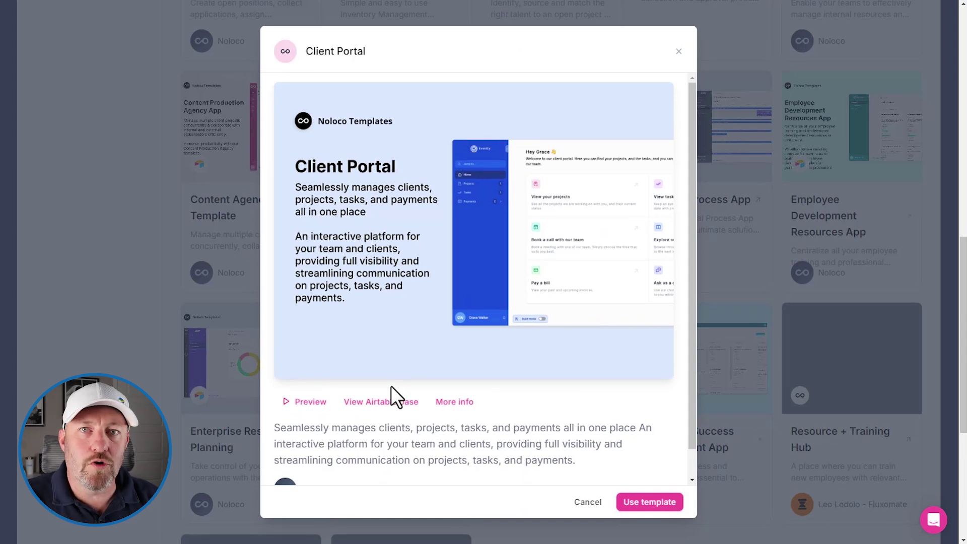
scroll(391, 386, "down", 1)
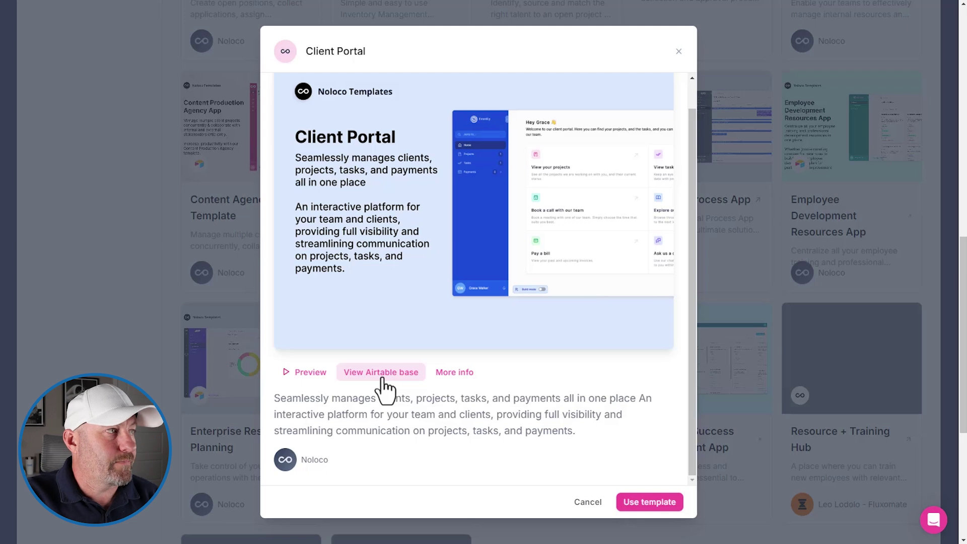
Use the template with a chosen data source, app name testsample in Demo Workspace, and start building.
left_click(651, 503)
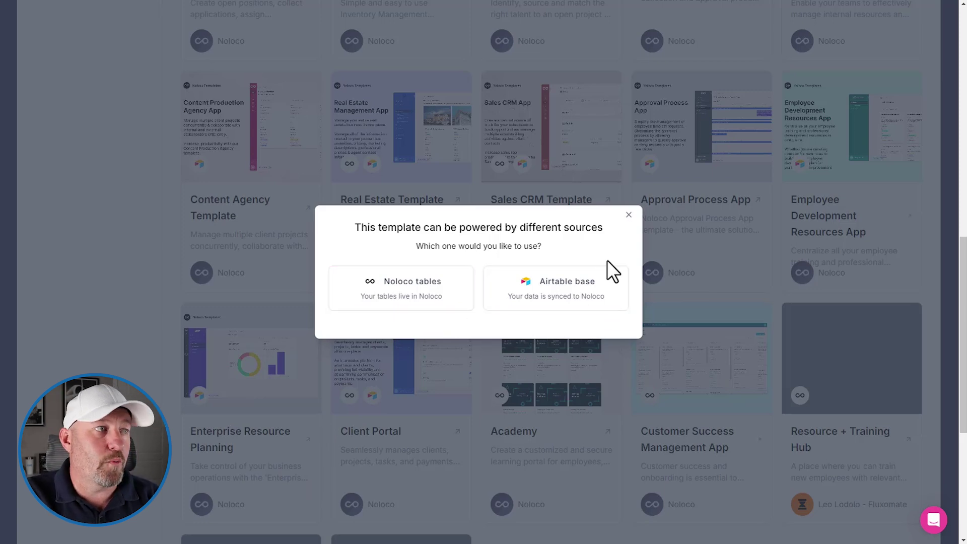
left_click(451, 292)
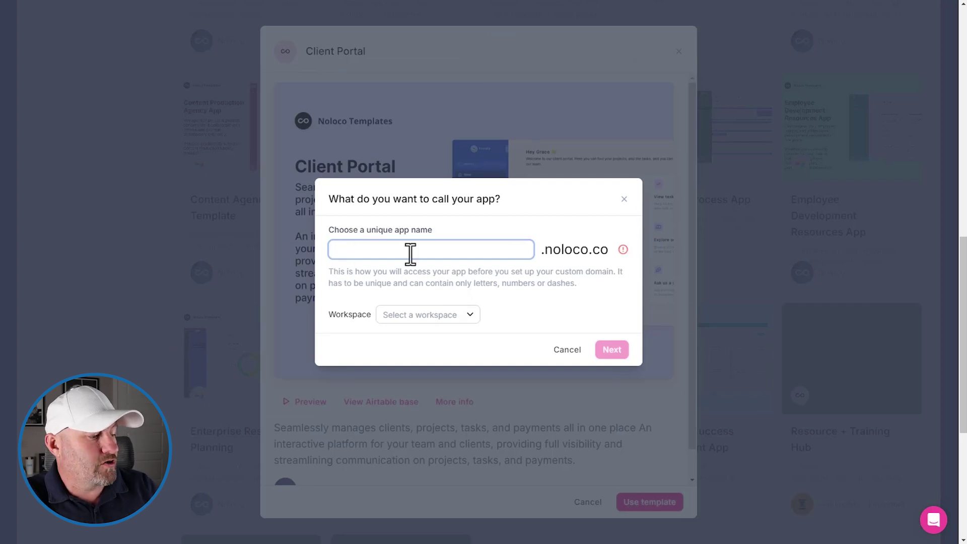
type("testsamp")
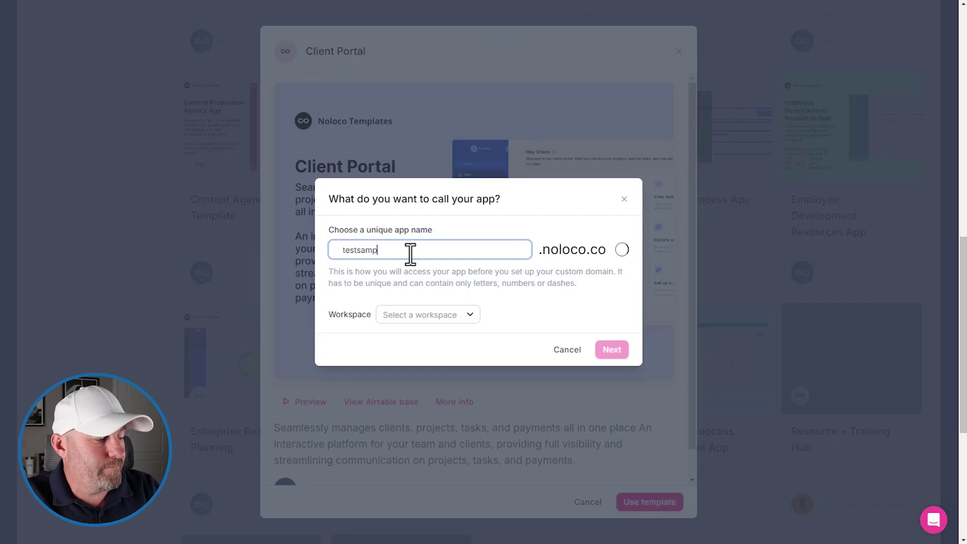
type("le")
left_click(432, 316)
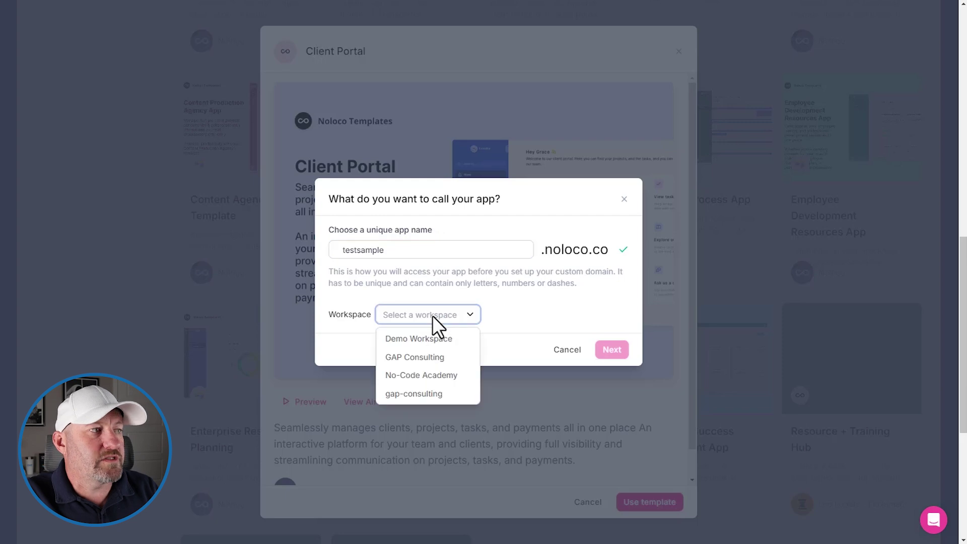
left_click(440, 340)
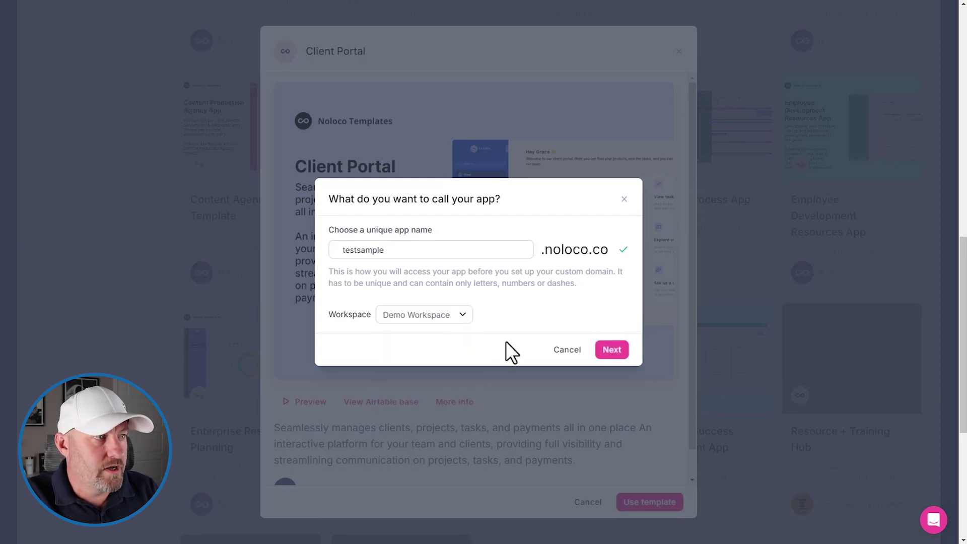
left_click(612, 350)
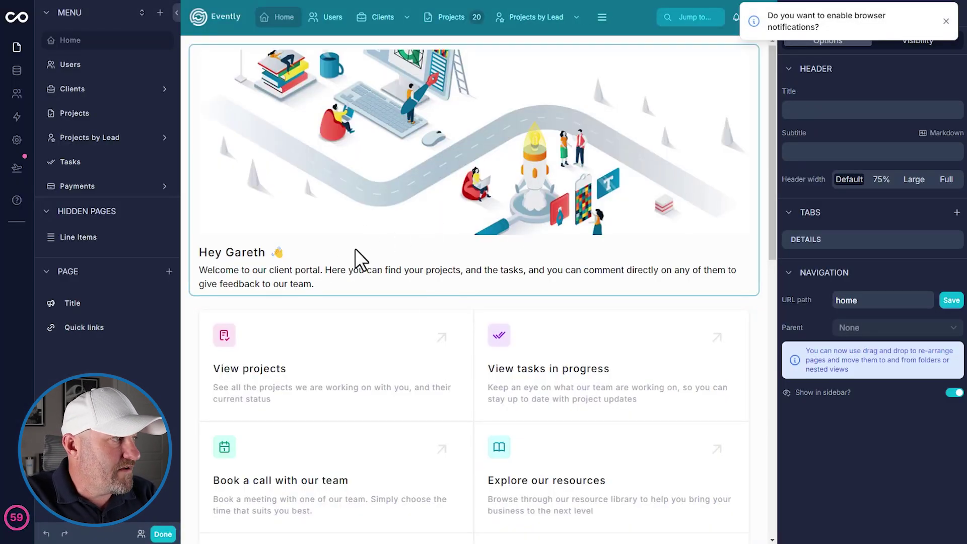
scroll(329, 274, "down", 3)
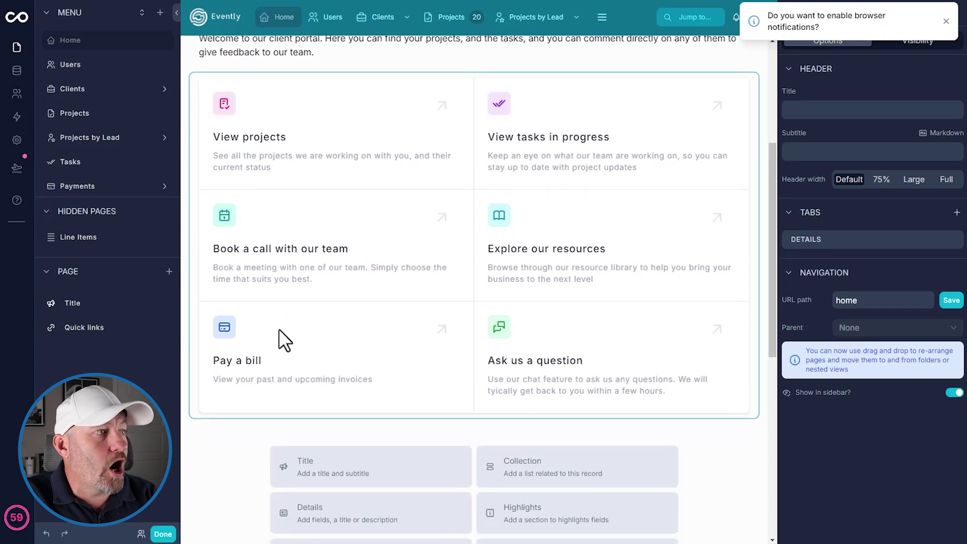
scroll(279, 330, "up", 2)
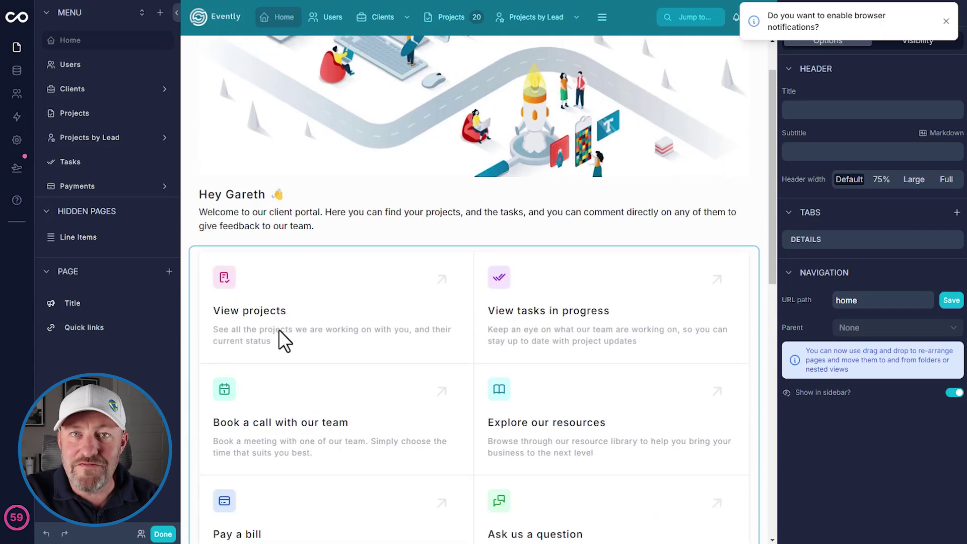
scroll(404, 349, "down", 2)
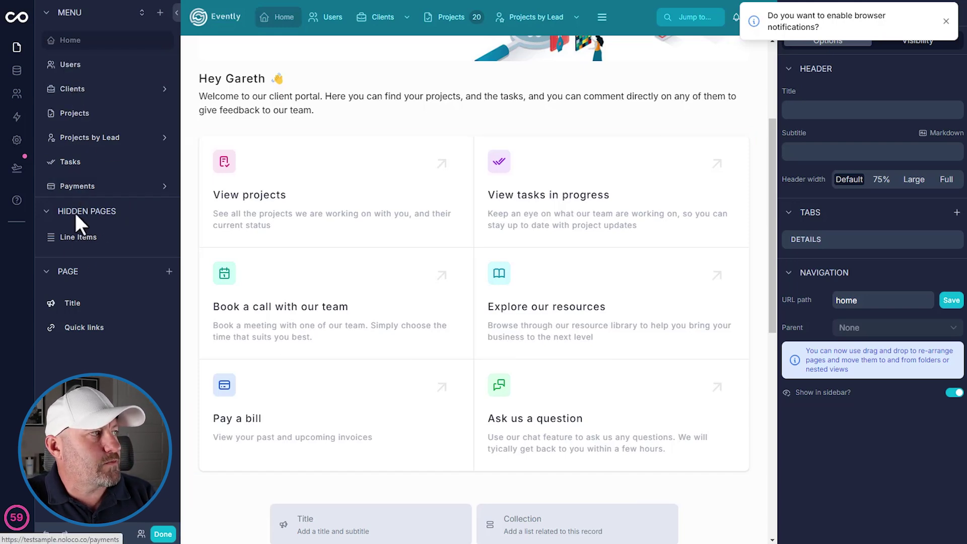
Go to the Clients page and show its Options for filtering, sorting and buttons.
left_click(74, 306)
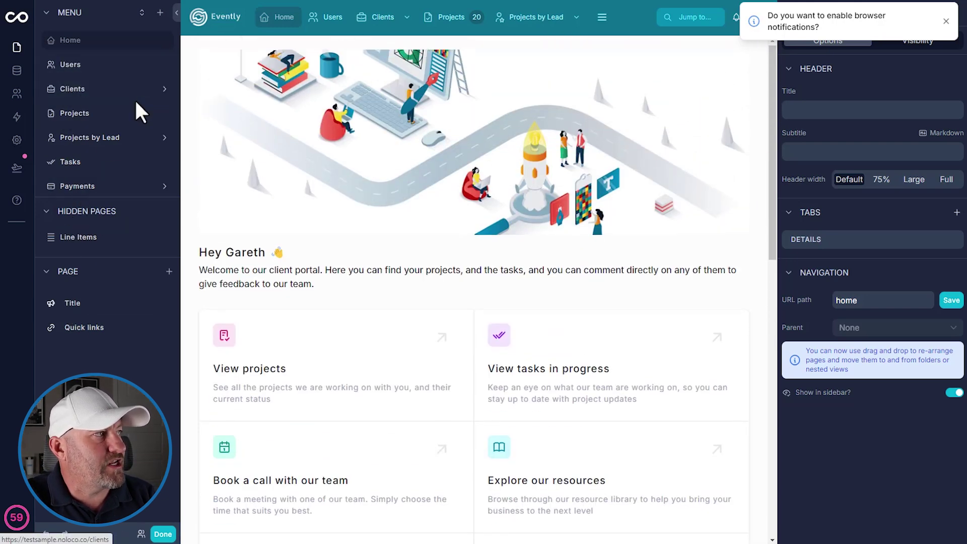
left_click(79, 97)
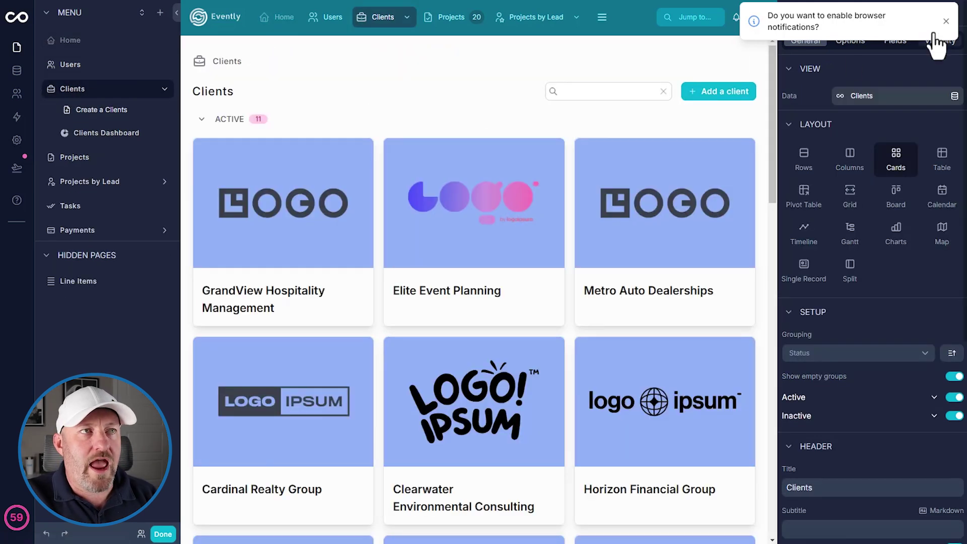
left_click(946, 22)
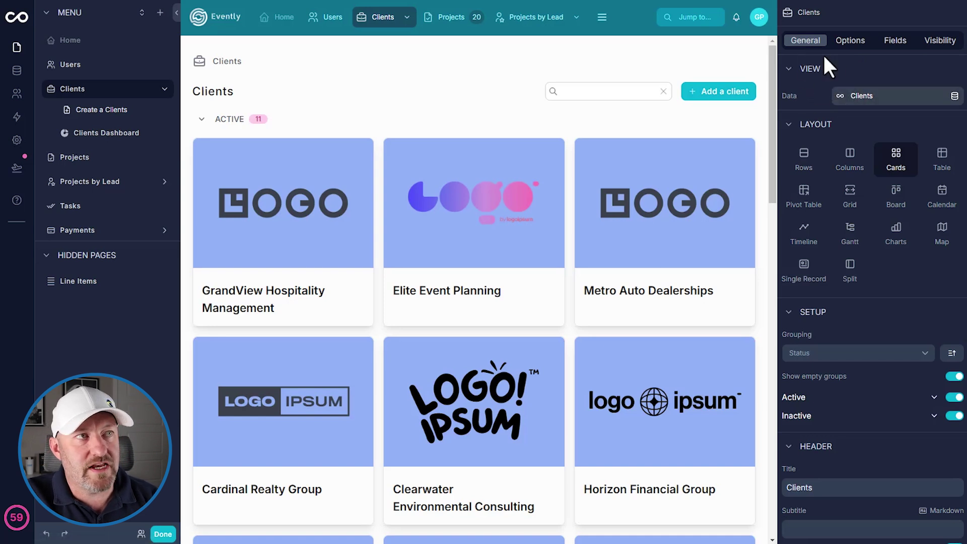
left_click(849, 42)
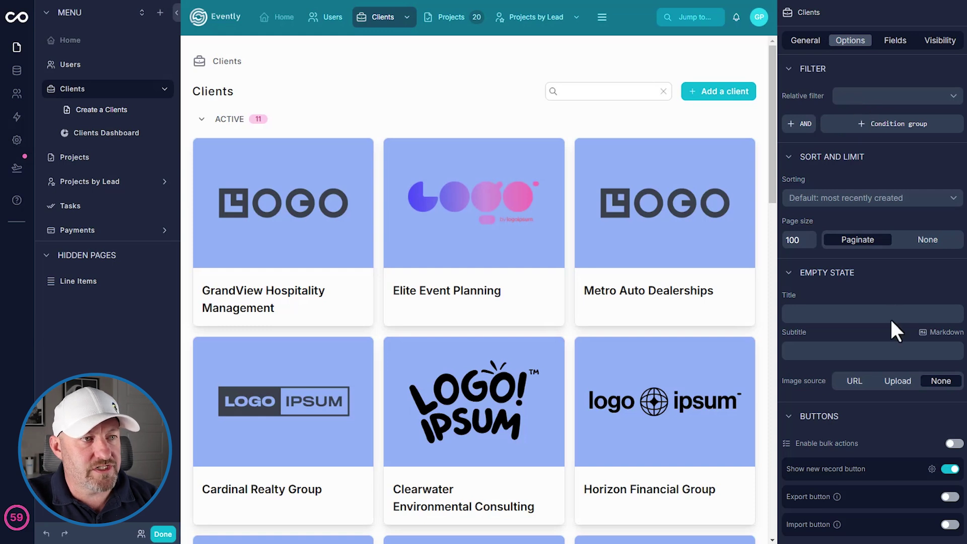
scroll(891, 318, "down", 3)
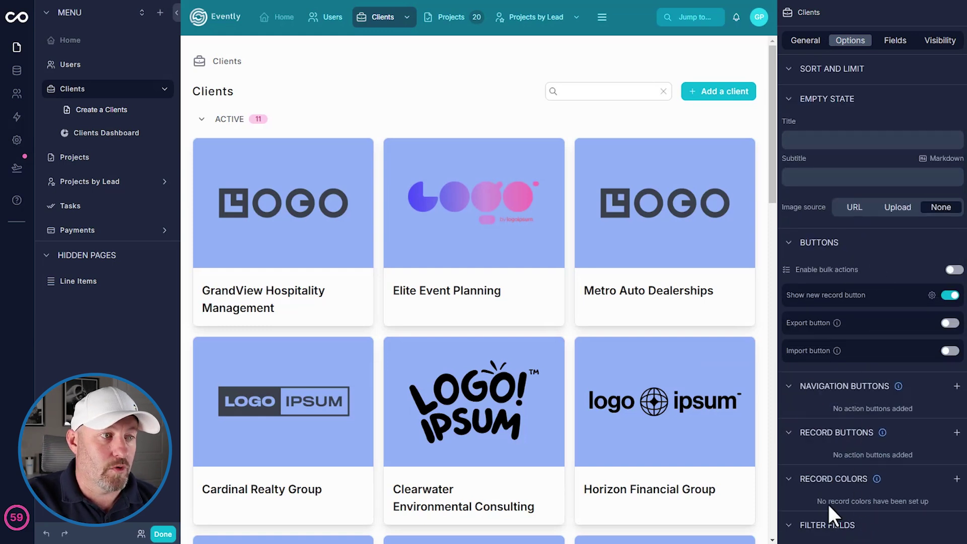
scroll(864, 464, "down", 3)
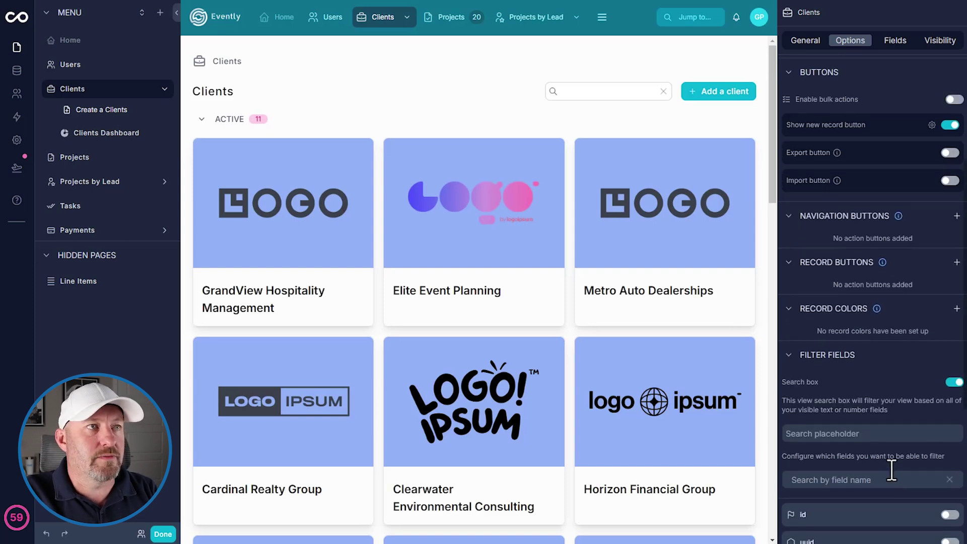
scroll(895, 227, "up", 2)
Show the Fields list for the Clients cards, where only Logo and Name are enabled.
left_click(895, 40)
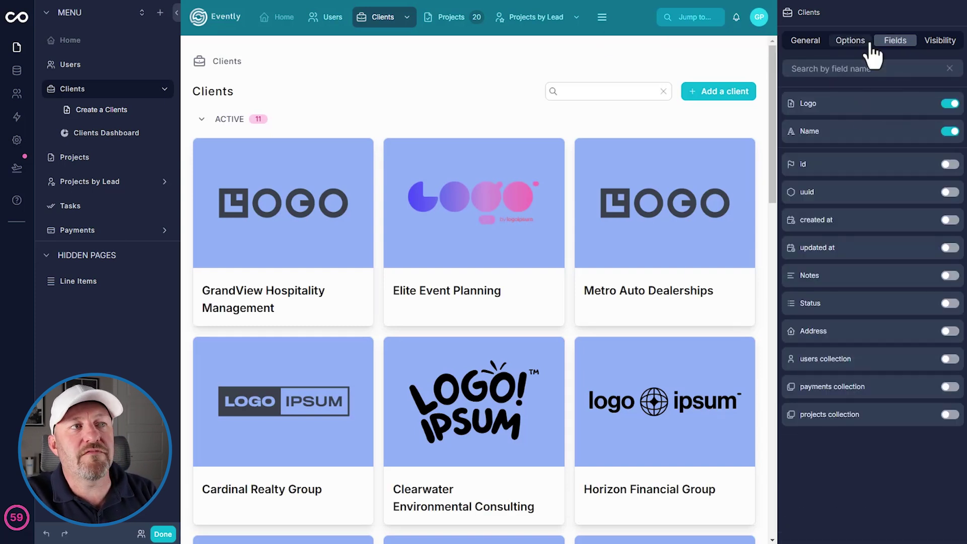